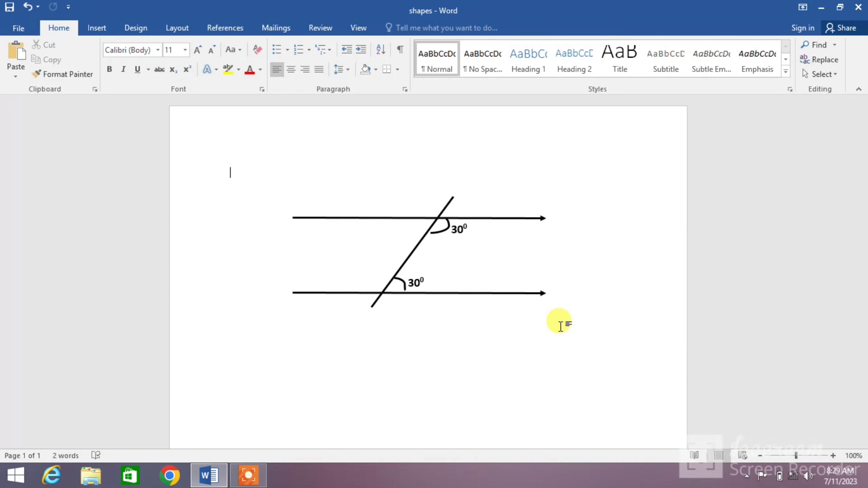
Step: Replace the finished diagram with a new blank document, Document1, and dismiss the activation notice
{"action": "left_click", "coordinate": [411, 256]}
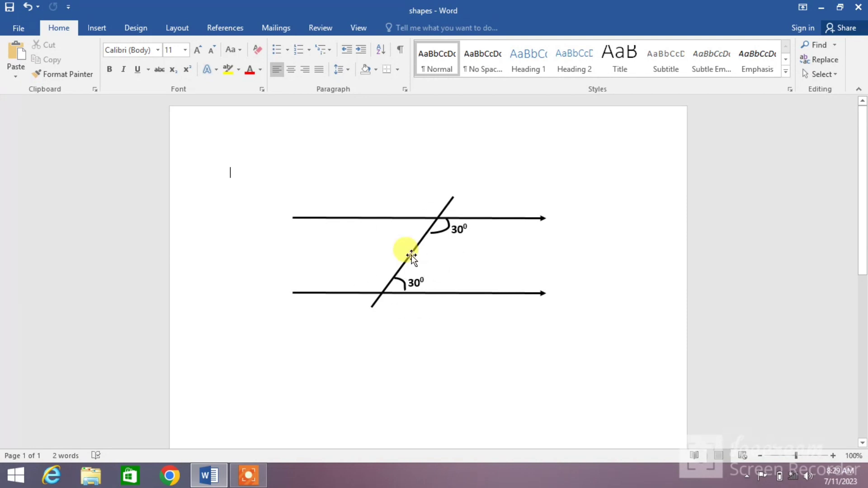
{"action": "left_click", "coordinate": [504, 223]}
{"action": "left_click", "coordinate": [504, 303]}
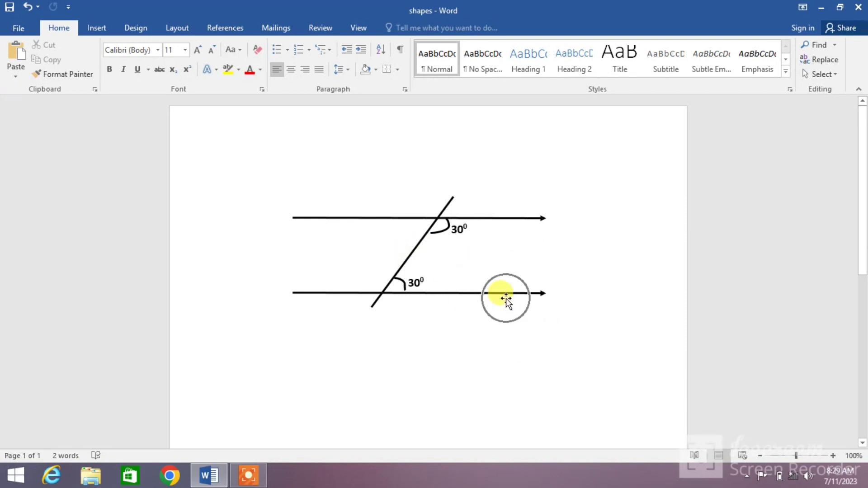
{"action": "left_click", "coordinate": [441, 234]}
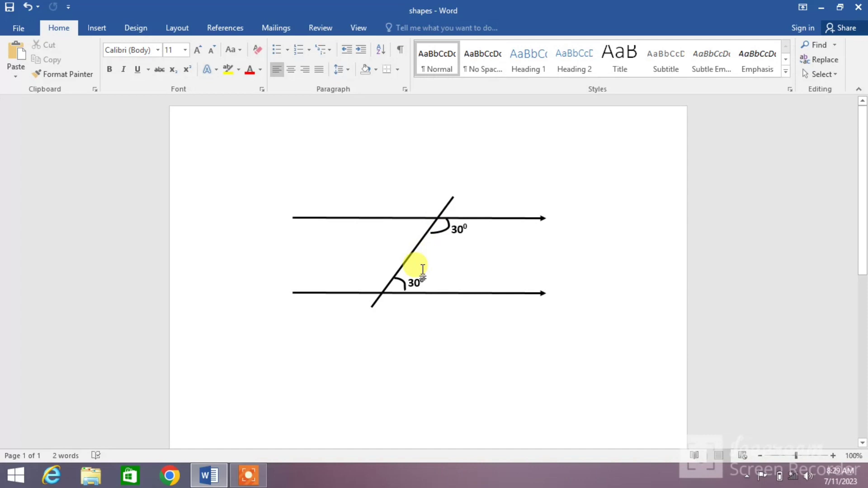
{"action": "left_click", "coordinate": [414, 286]}
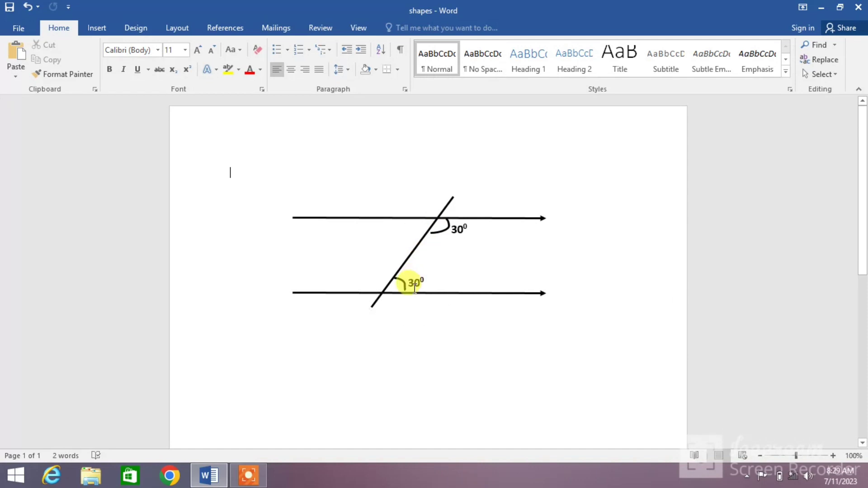
{"action": "left_click", "coordinate": [19, 28]}
{"action": "left_click", "coordinate": [35, 83]}
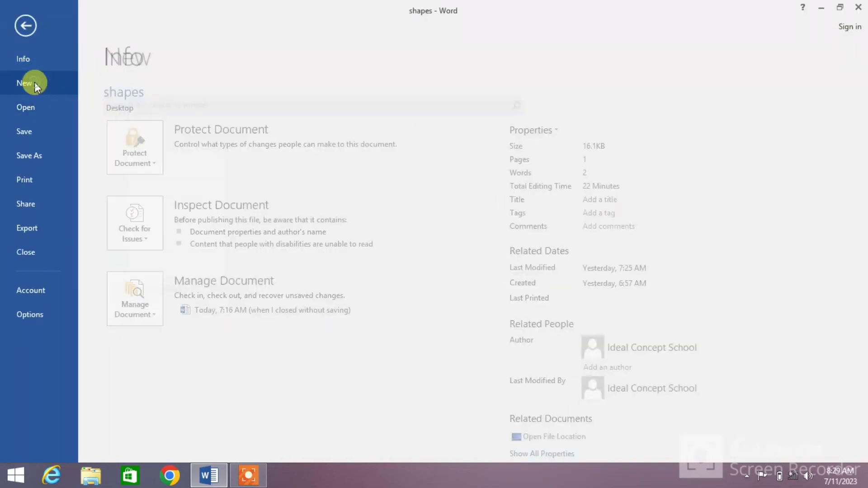
{"action": "left_click", "coordinate": [194, 189]}
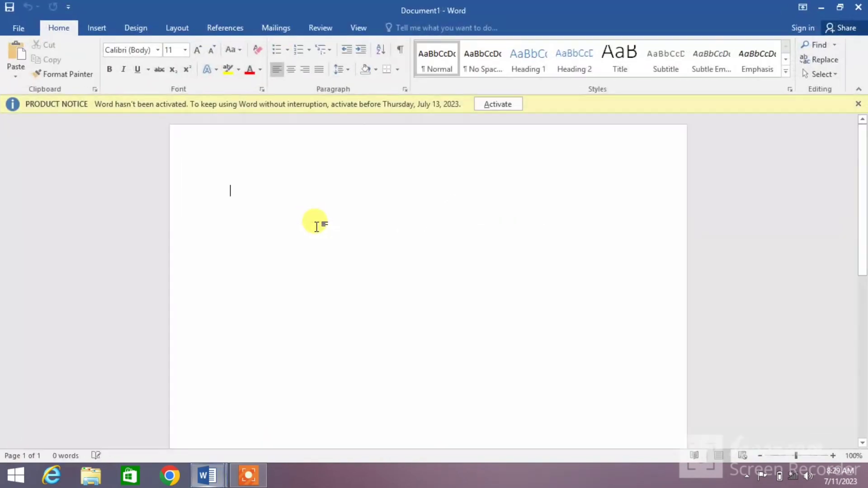
{"action": "left_click", "coordinate": [858, 105]}
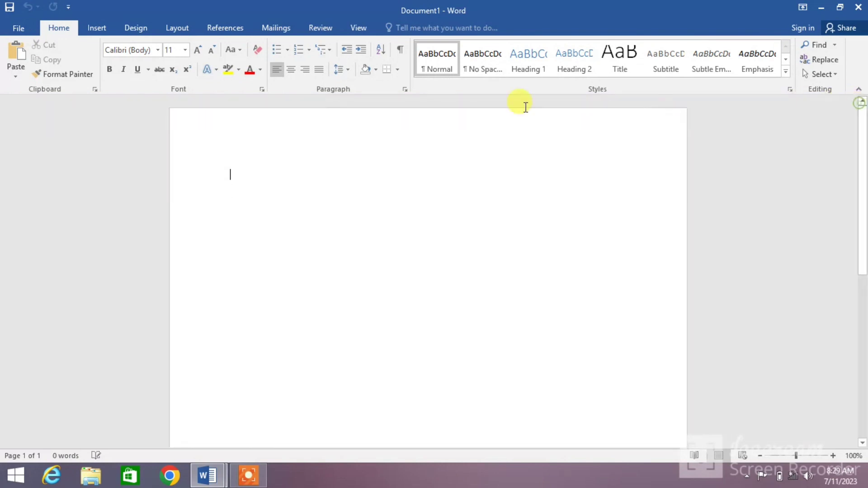
{"action": "left_click", "coordinate": [95, 28]}
Step: Draw a horizontal arrow line, about 4.16 inches long, near the top of the page
{"action": "left_click", "coordinate": [173, 75]}
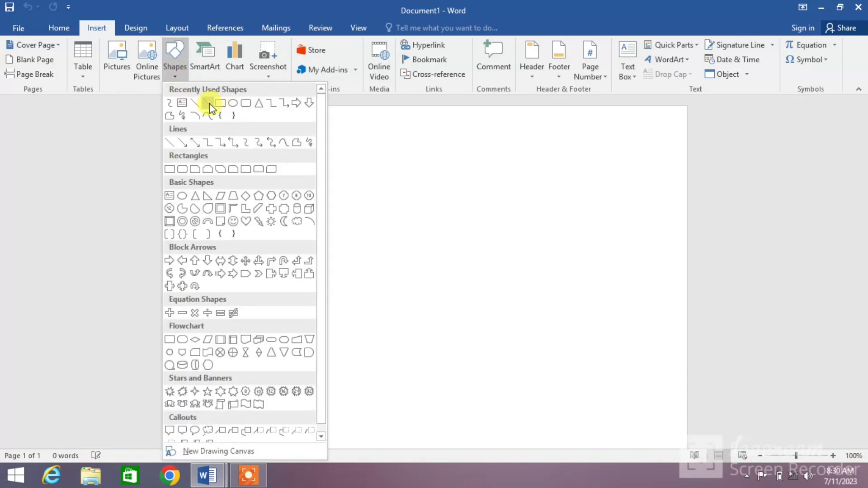
{"action": "left_click", "coordinate": [209, 104]}
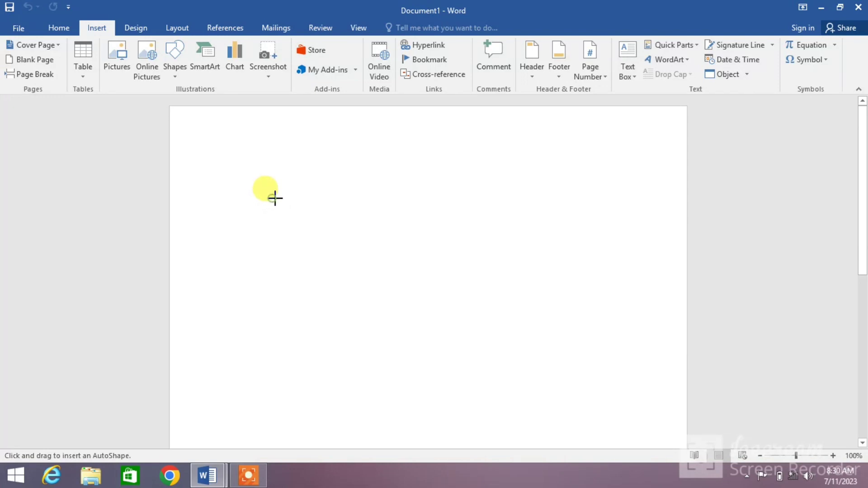
{"action": "left_click_drag", "start_coordinate": [275, 198], "coordinate": [526, 199]}
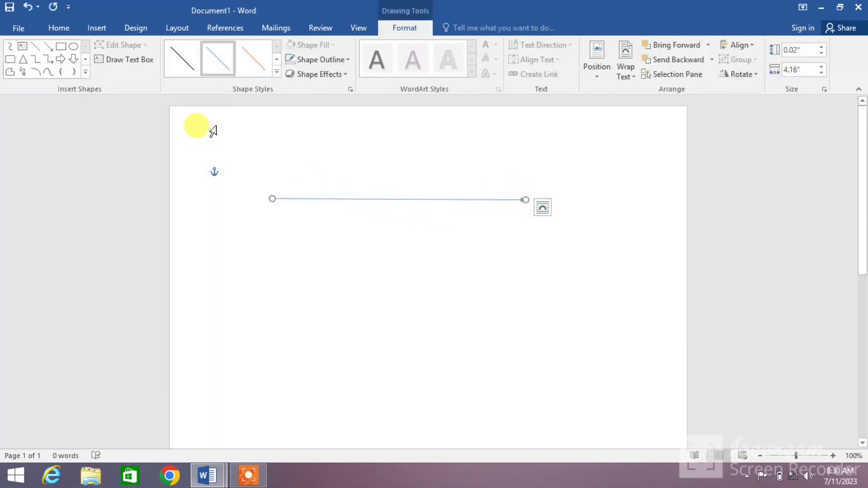
Step: Make the arrow black with a 2¼ pt line weight and shift it slightly right
{"action": "left_click", "coordinate": [189, 63]}
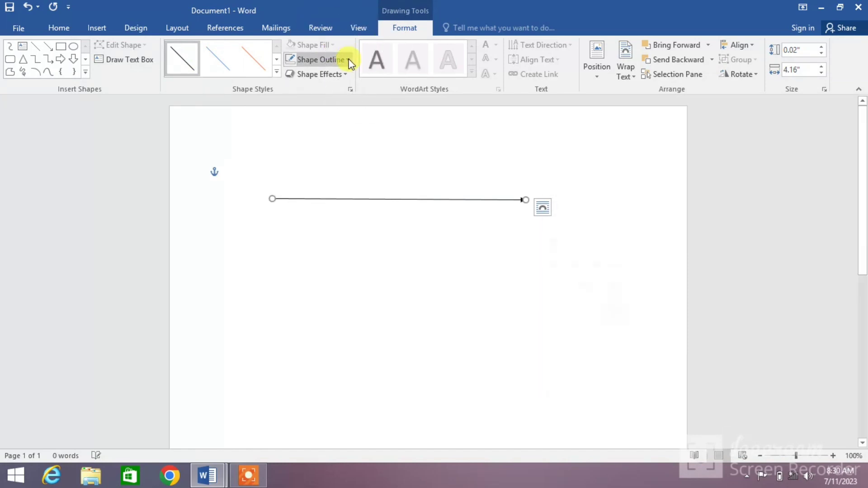
{"action": "left_click", "coordinate": [349, 60]}
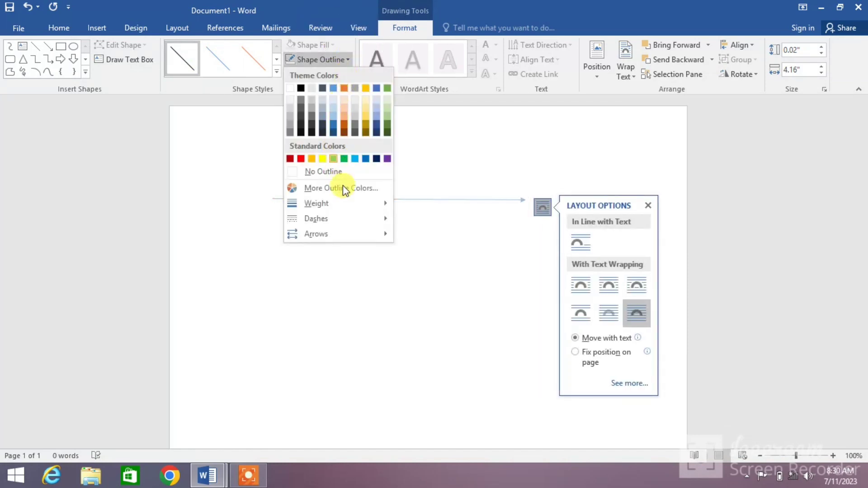
{"action": "mouse_move", "coordinate": [359, 203]}
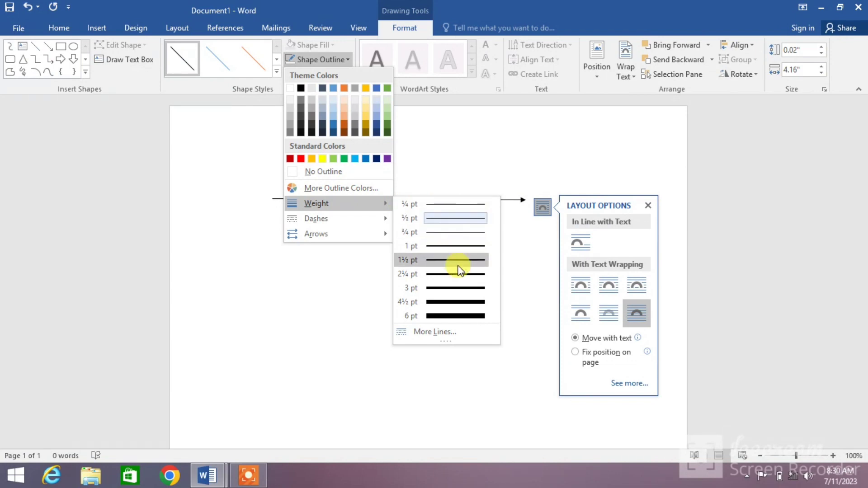
{"action": "left_click", "coordinate": [460, 275]}
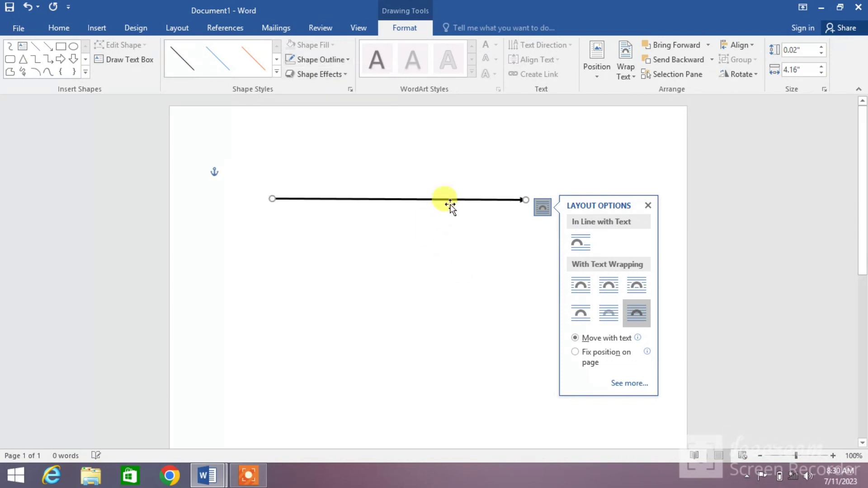
{"action": "left_click_drag", "start_coordinate": [452, 200], "coordinate": [467, 199]}
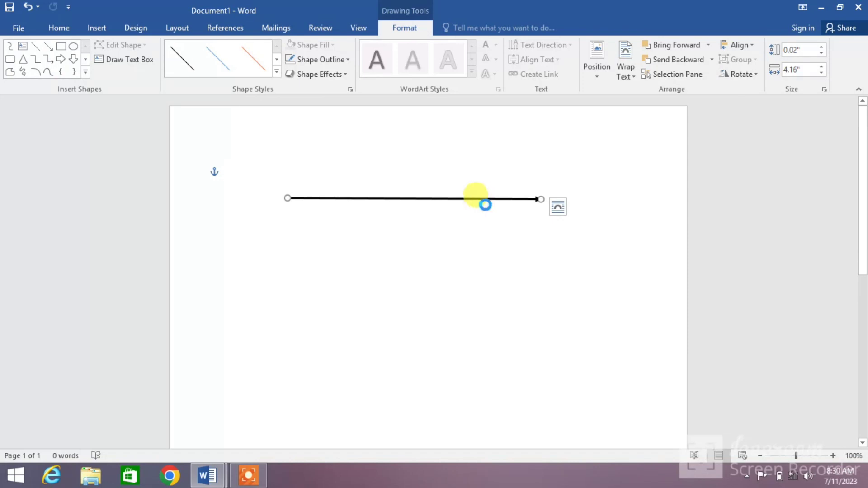
Step: Duplicate the arrow and place the copy parallel, directly below the original
{"action": "key", "text": "ctrl+v"}
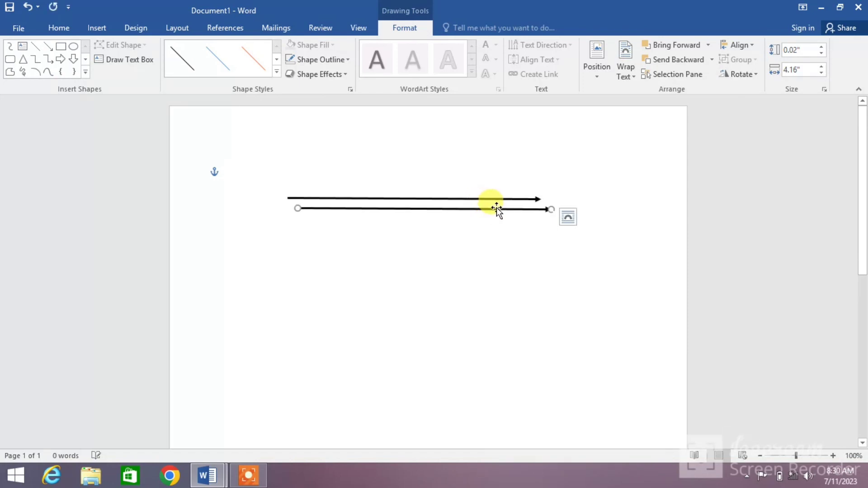
{"action": "left_click_drag", "start_coordinate": [496, 208], "coordinate": [486, 199]}
{"action": "key", "text": "Down"}
{"action": "key", "text": "Down"}
{"action": "key", "text": "Down"}
{"action": "key", "text": "Down"}
{"action": "key", "text": "Down"}
{"action": "key", "text": "Down"}
{"action": "key", "text": "Down"}
{"action": "key", "text": "Down"}
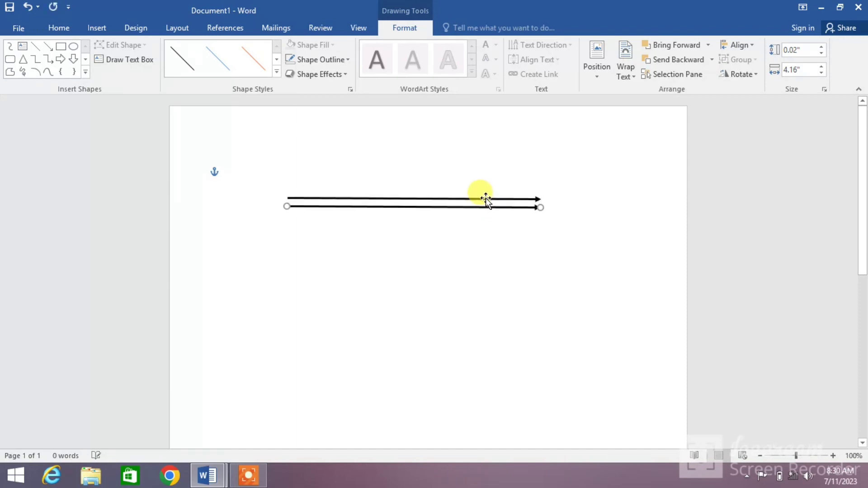
{"action": "key", "text": "ctrl+Down"}
{"action": "key", "text": "ctrl+Down"}
{"action": "key", "text": "ctrl+Down"}
{"action": "key", "text": "ctrl+Down"}
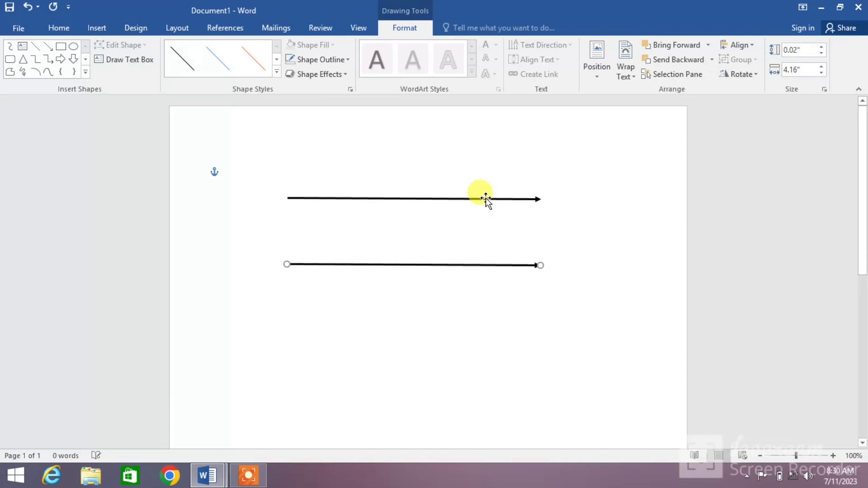
{"action": "key", "text": "ctrl+Left"}
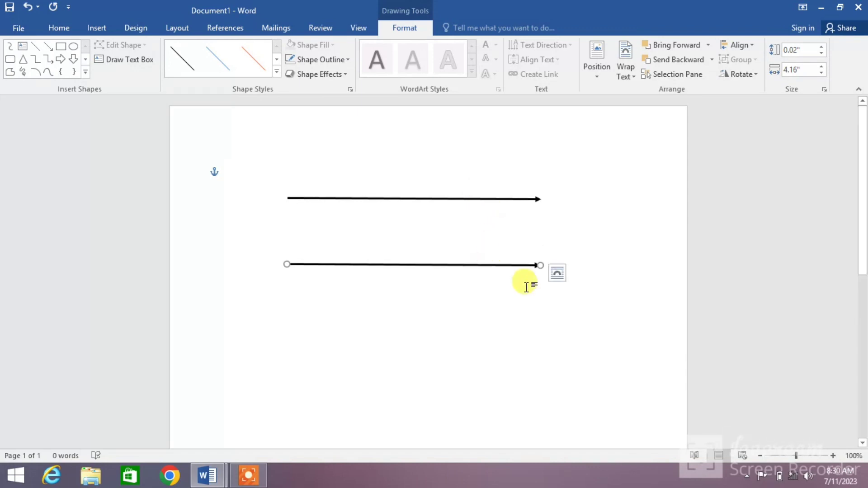
{"action": "left_click", "coordinate": [478, 311]}
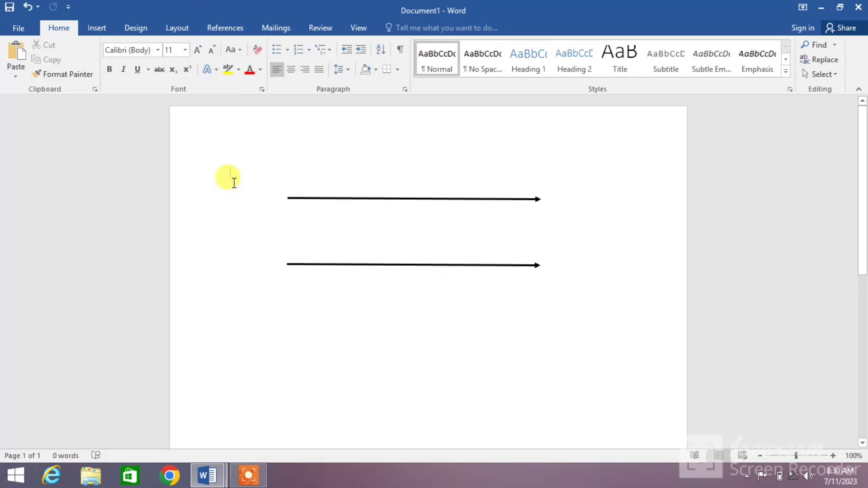
Step: Draw a 1.69 by 1.69 inch diagonal straight line crossing both parallel arrows
{"action": "left_click", "coordinate": [109, 28]}
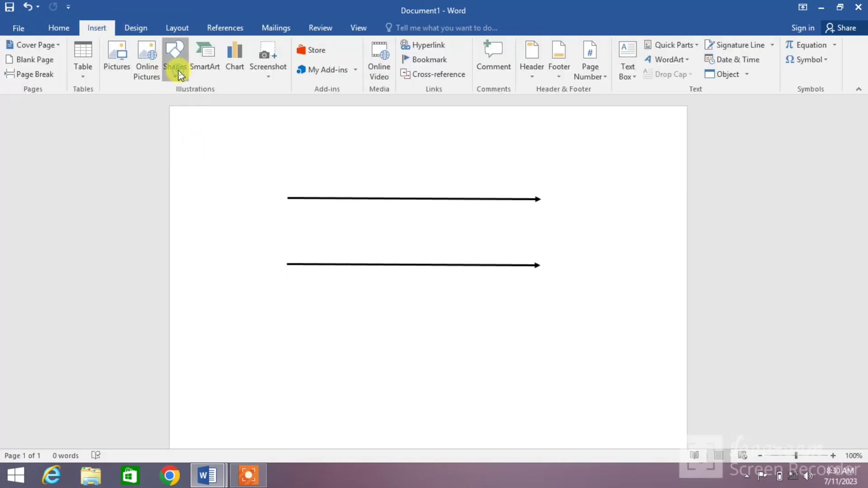
{"action": "left_click", "coordinate": [178, 70]}
{"action": "left_click", "coordinate": [196, 106]}
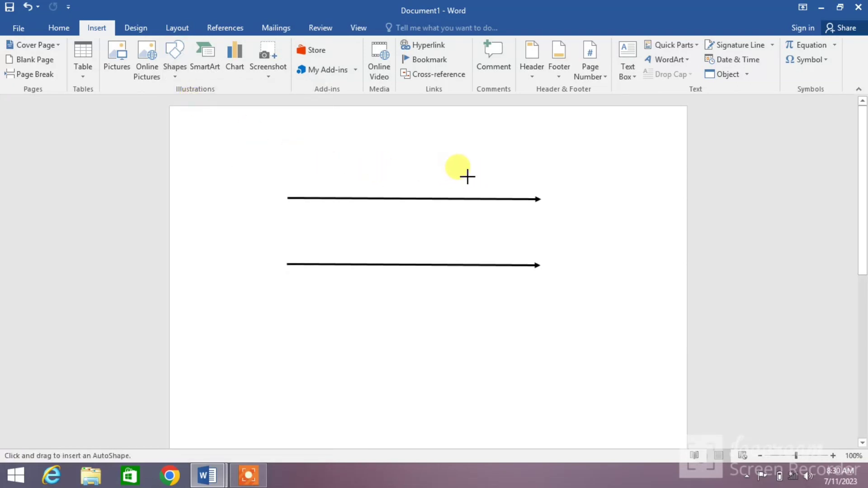
{"action": "left_click_drag", "start_coordinate": [467, 177], "coordinate": [365, 280]}
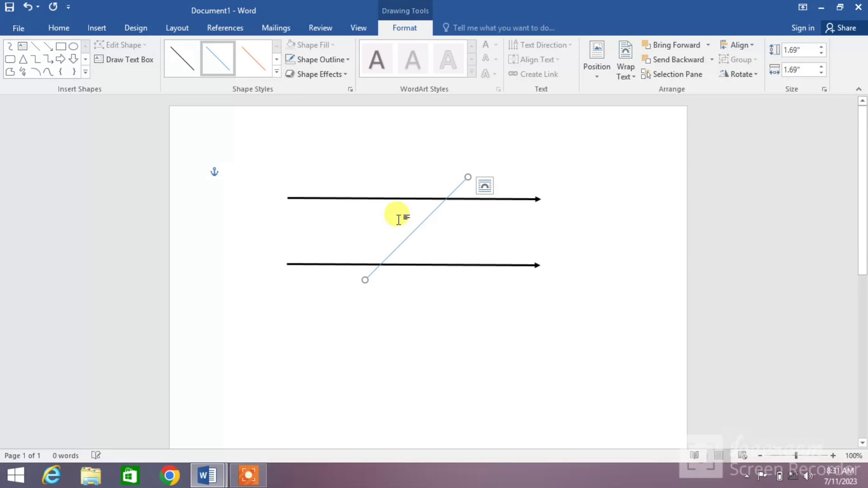
Step: Make the diagonal line black with a 2¼ pt weight to match the arrows
{"action": "left_click", "coordinate": [183, 59]}
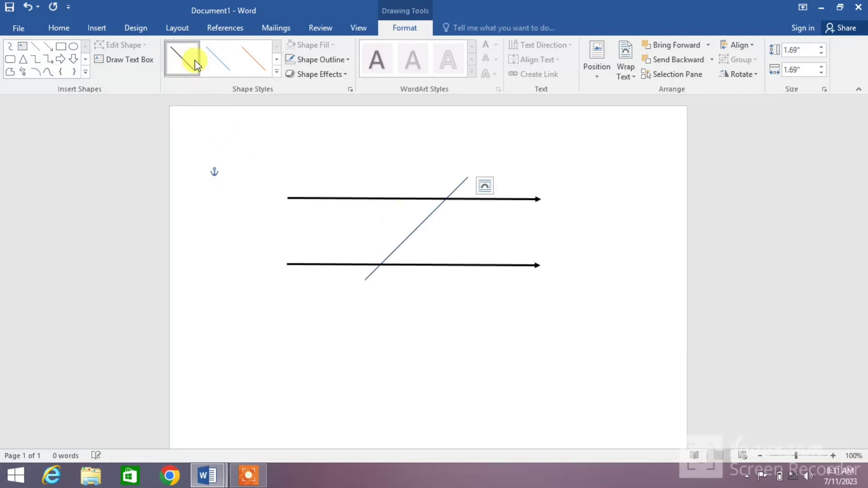
{"action": "left_click", "coordinate": [346, 58]}
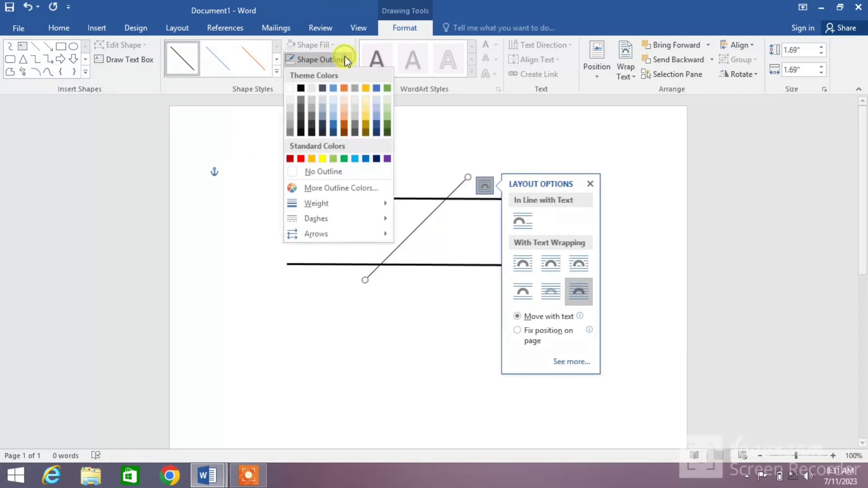
{"action": "mouse_move", "coordinate": [348, 203]}
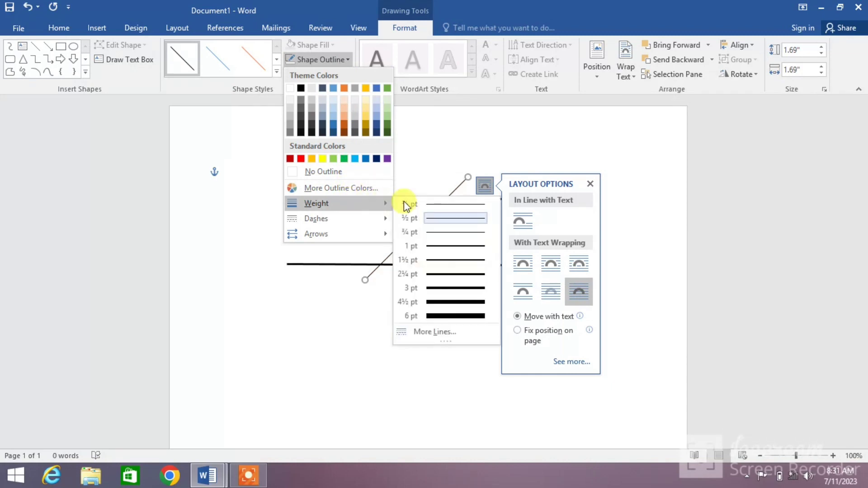
{"action": "left_click", "coordinate": [452, 274]}
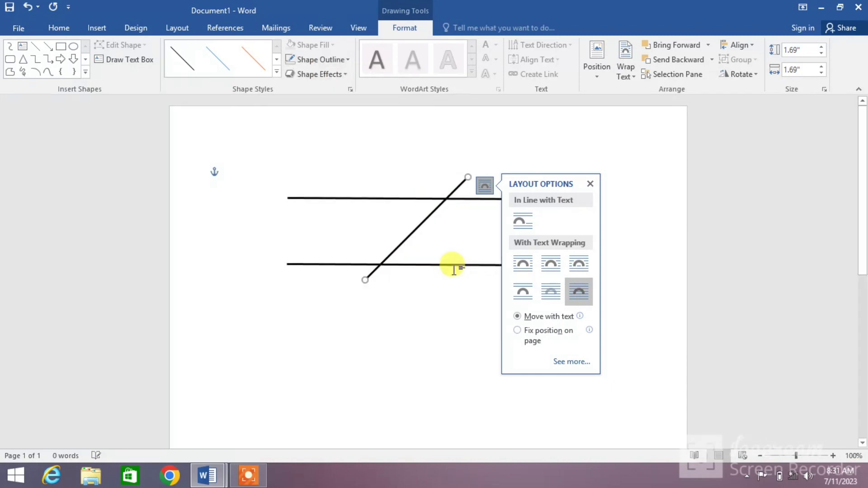
{"action": "left_click", "coordinate": [471, 303]}
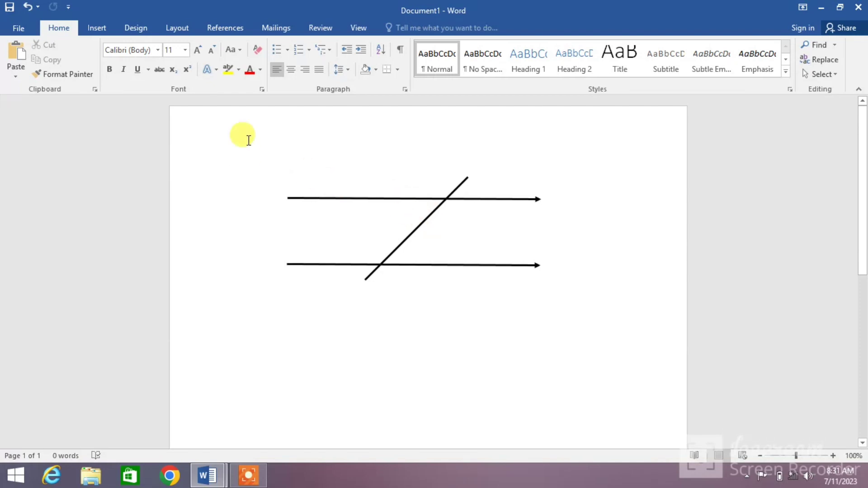
Step: Draw a small arc where the transversal meets the upper arrow
{"action": "left_click", "coordinate": [98, 29]}
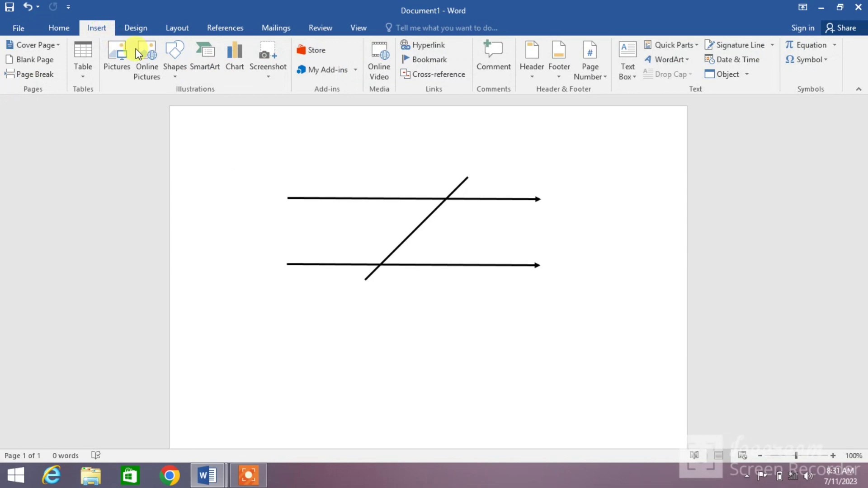
{"action": "left_click", "coordinate": [183, 73]}
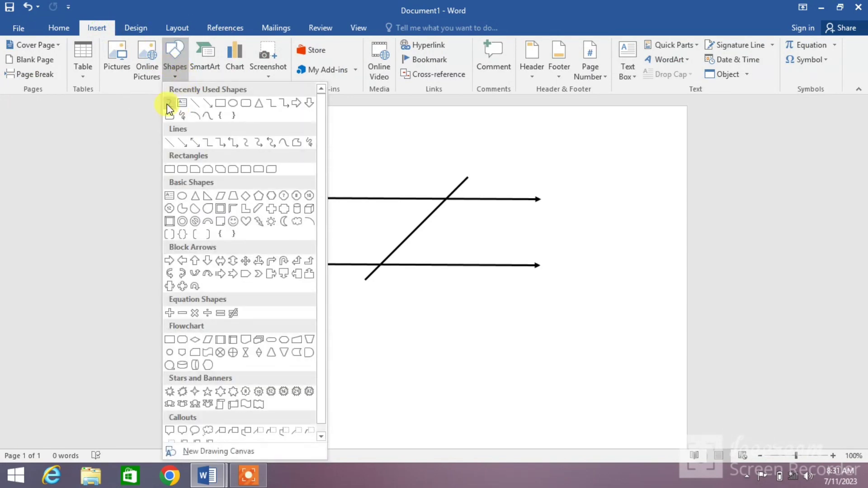
{"action": "left_click", "coordinate": [246, 143]}
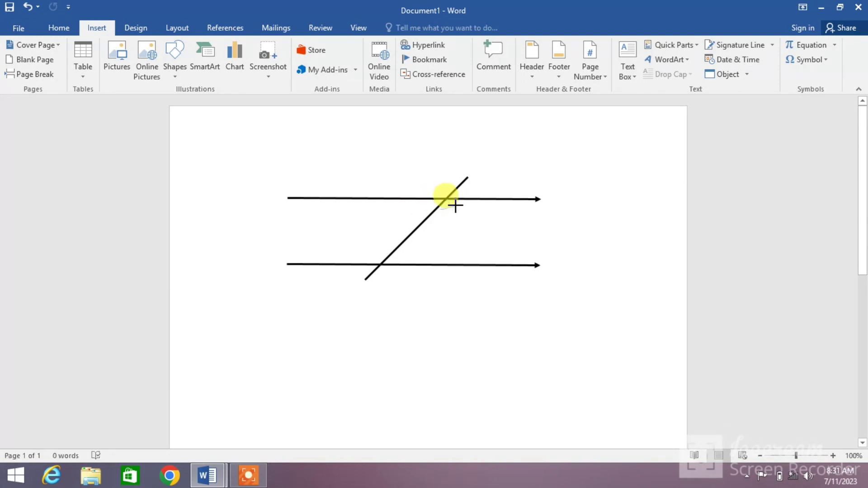
{"action": "left_click_drag", "start_coordinate": [460, 200], "coordinate": [439, 209]}
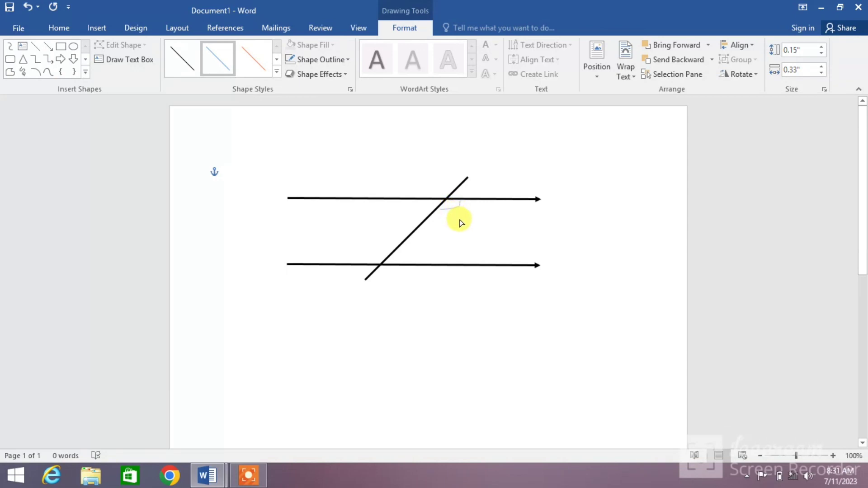
{"action": "left_click", "coordinate": [445, 209]}
Step: Style the upper arc black with a 2¼ pt outline
{"action": "left_click", "coordinate": [180, 68]}
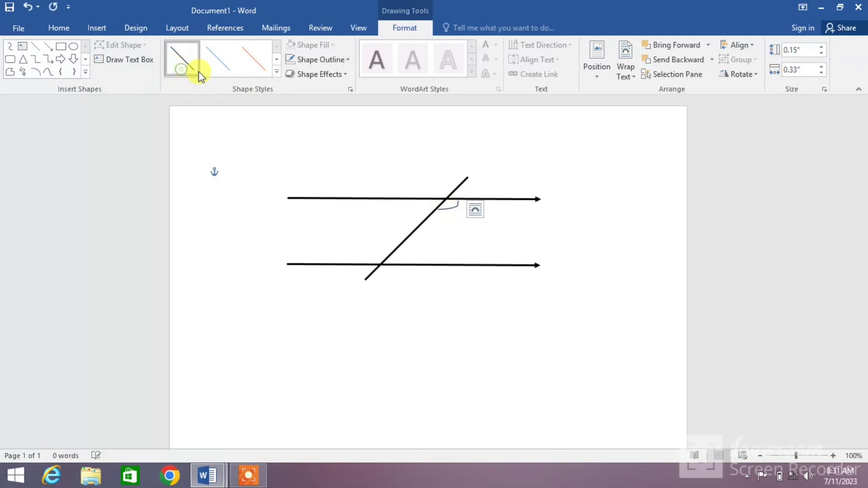
{"action": "left_click", "coordinate": [340, 60]}
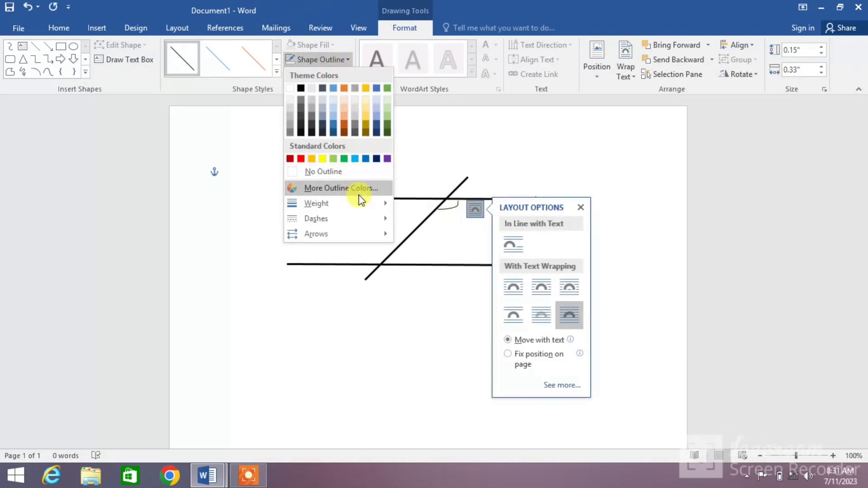
{"action": "mouse_move", "coordinate": [382, 203]}
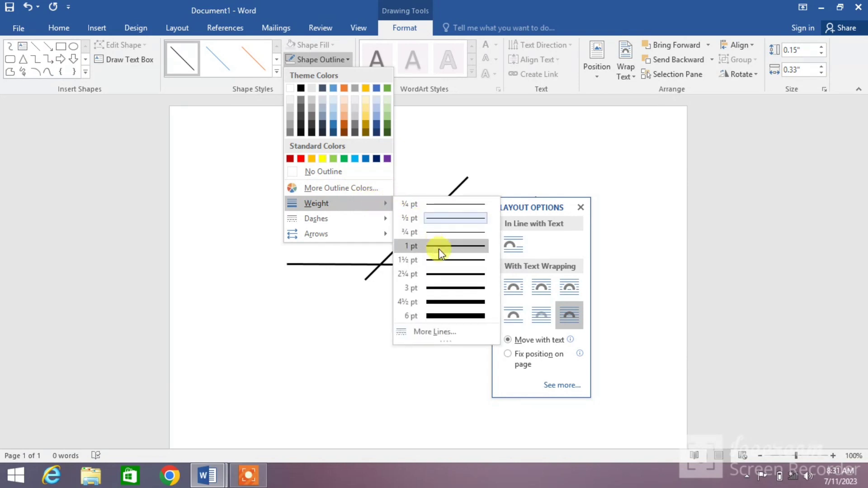
{"action": "left_click", "coordinate": [454, 274]}
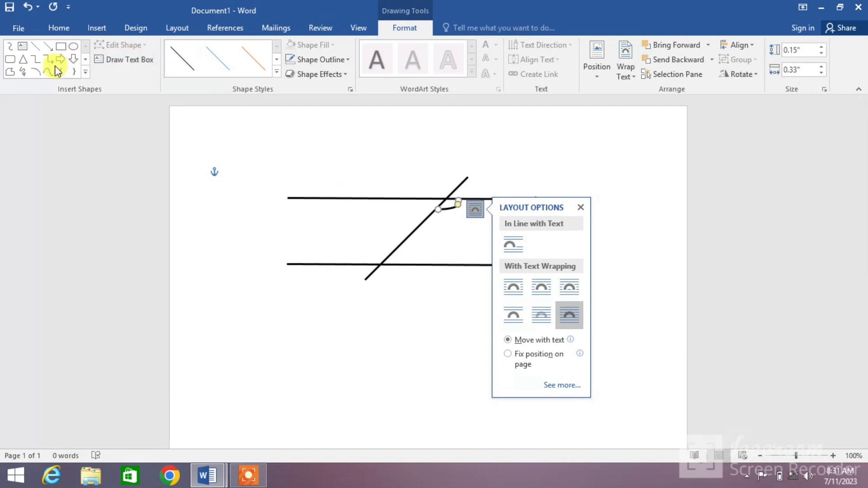
Step: Draw a black 2¼ pt arc at the lower intersection
{"action": "left_click", "coordinate": [9, 46]}
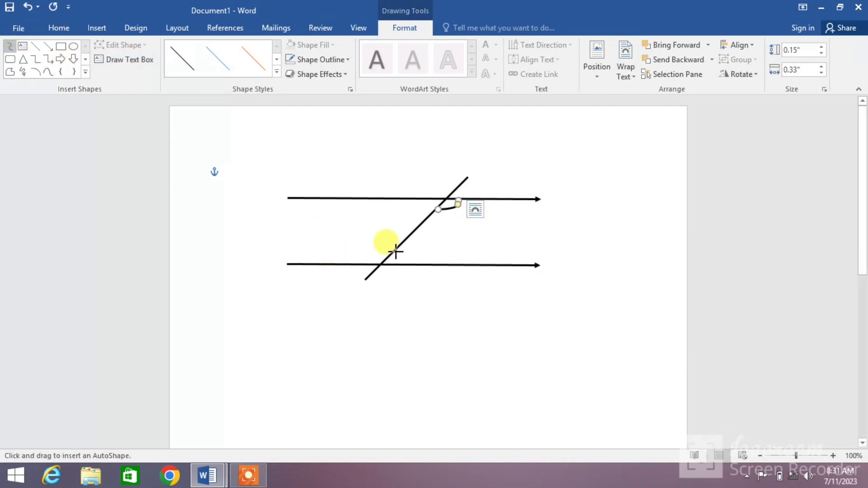
{"action": "left_click_drag", "start_coordinate": [396, 252], "coordinate": [404, 261]}
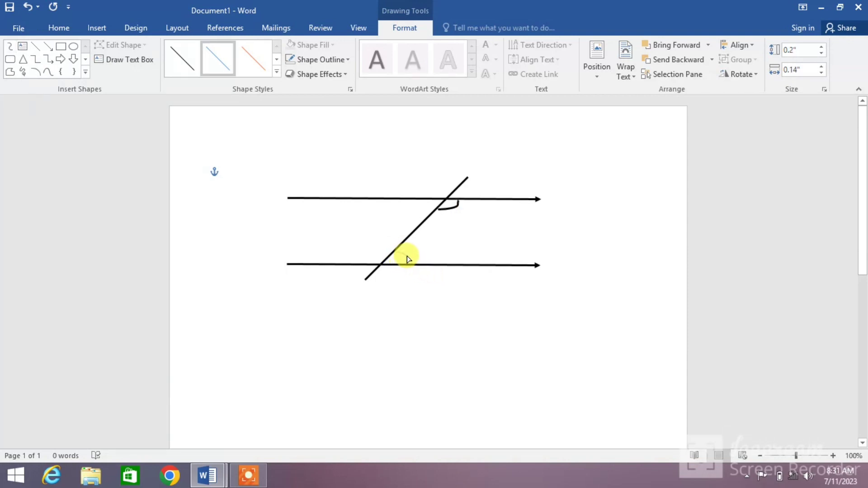
{"action": "left_click", "coordinate": [409, 259]}
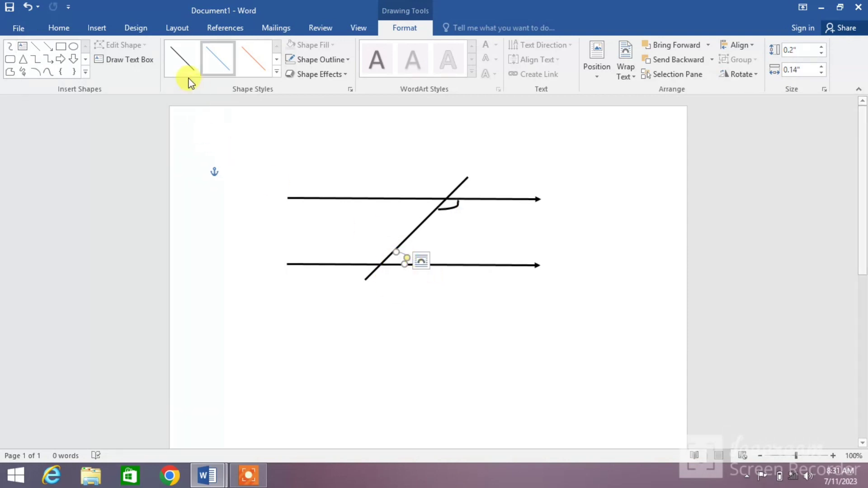
{"action": "left_click", "coordinate": [189, 66]}
{"action": "left_click", "coordinate": [336, 60]}
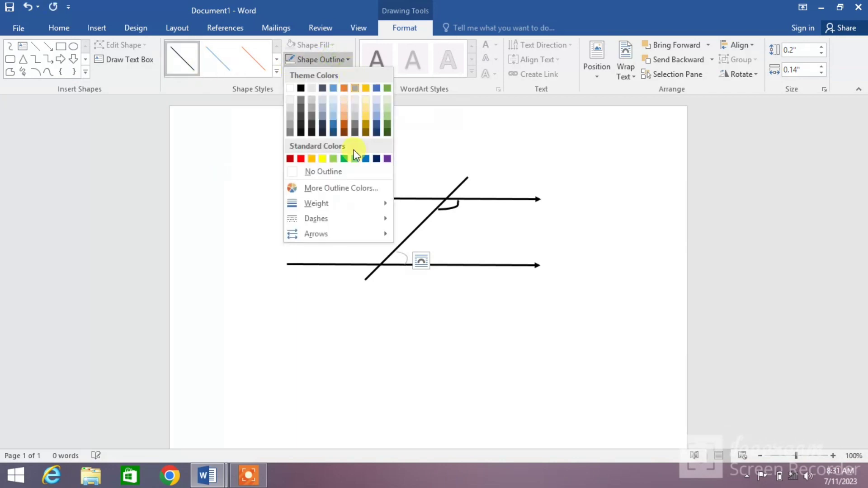
{"action": "mouse_move", "coordinate": [359, 204]}
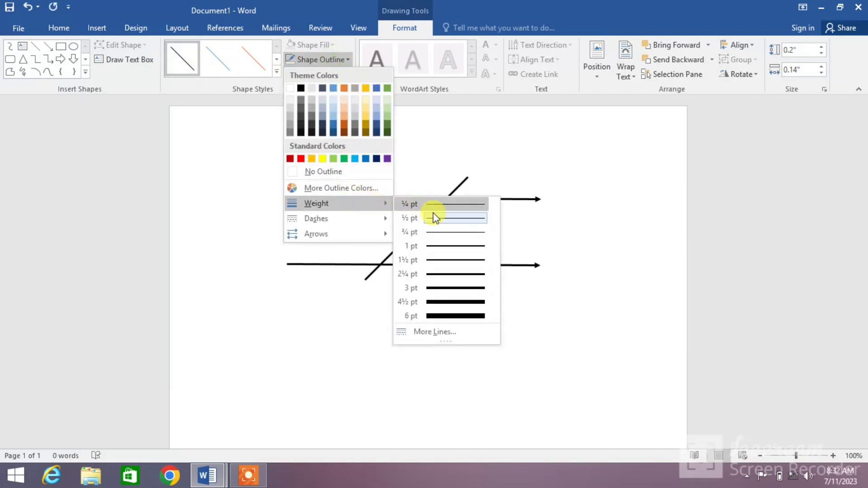
{"action": "left_click", "coordinate": [444, 271]}
{"action": "left_click", "coordinate": [481, 246]}
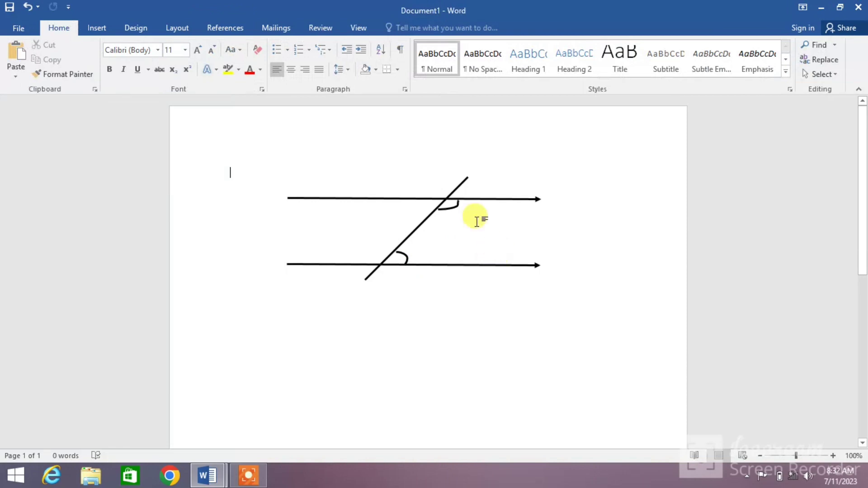
Step: Reshape the upper arc by moving its endpoint so it sits below the top arrow
{"action": "left_click", "coordinate": [453, 207]}
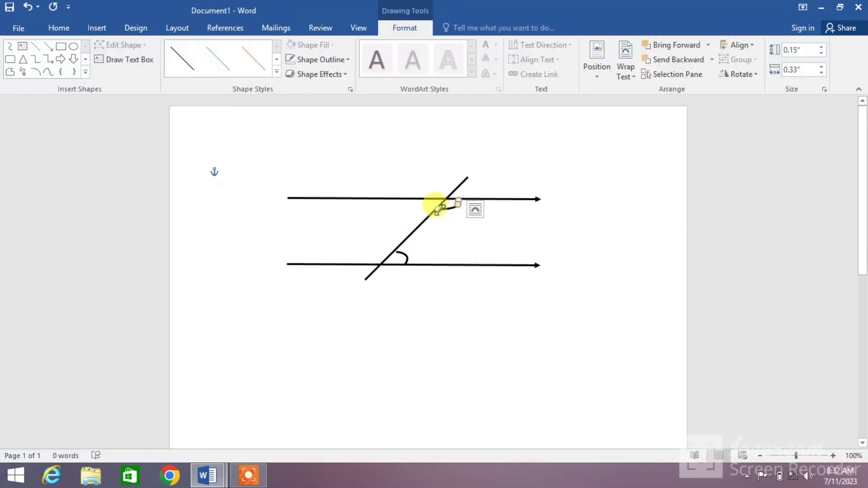
{"action": "left_click_drag", "start_coordinate": [438, 209], "coordinate": [448, 201]}
{"action": "left_click", "coordinate": [458, 230]}
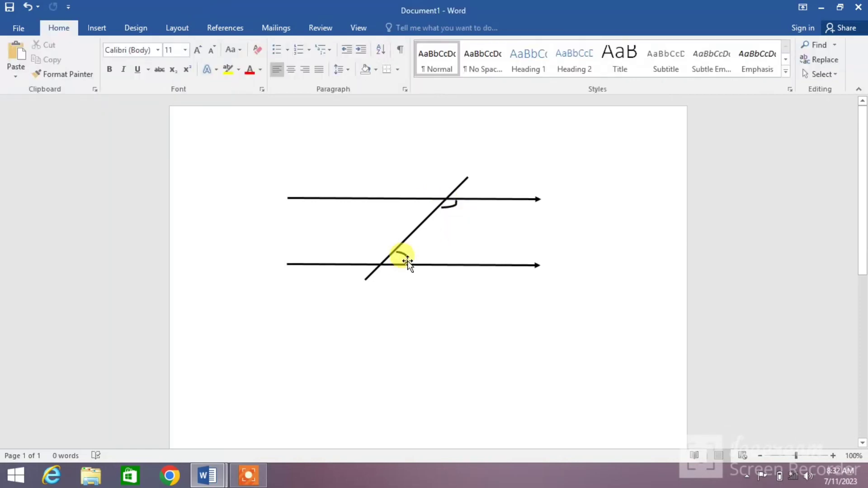
Step: Add a simple text box reading 30 with a superscript 0, bold at size 14
{"action": "left_click", "coordinate": [105, 22]}
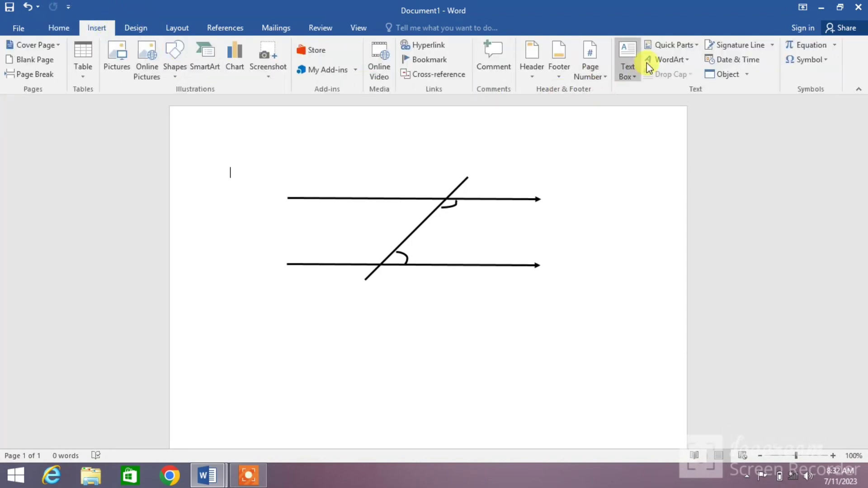
{"action": "left_click", "coordinate": [633, 53]}
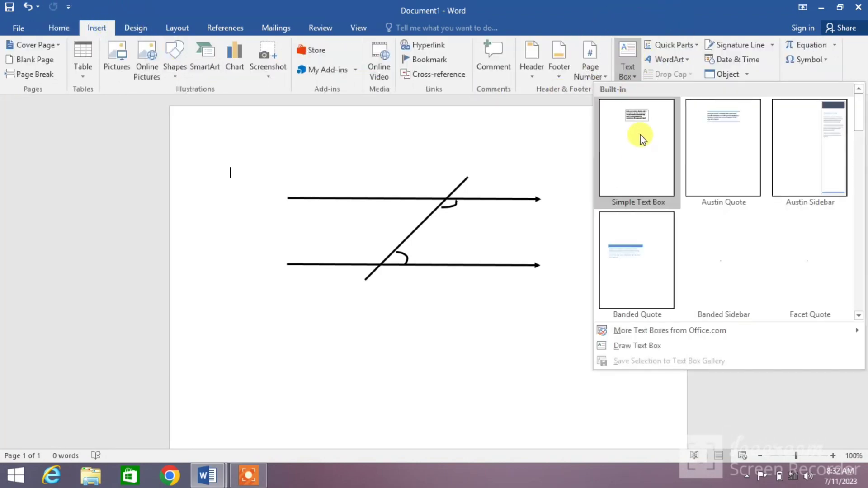
{"action": "left_click", "coordinate": [640, 129]}
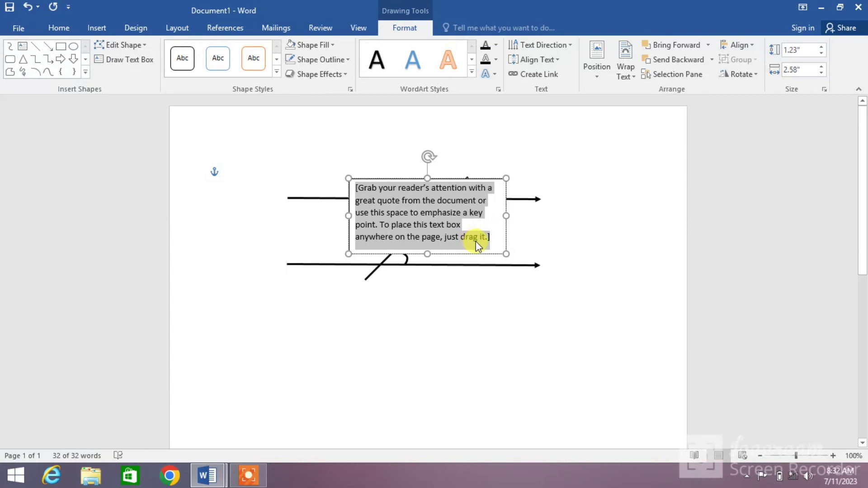
{"action": "type", "text": "30"}
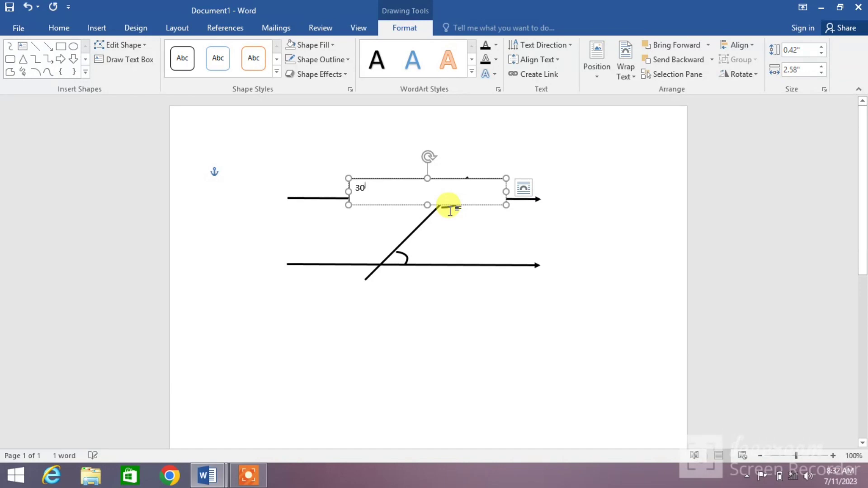
{"action": "key", "text": "ctrl+shift+equal"}
{"action": "type", "text": "0"}
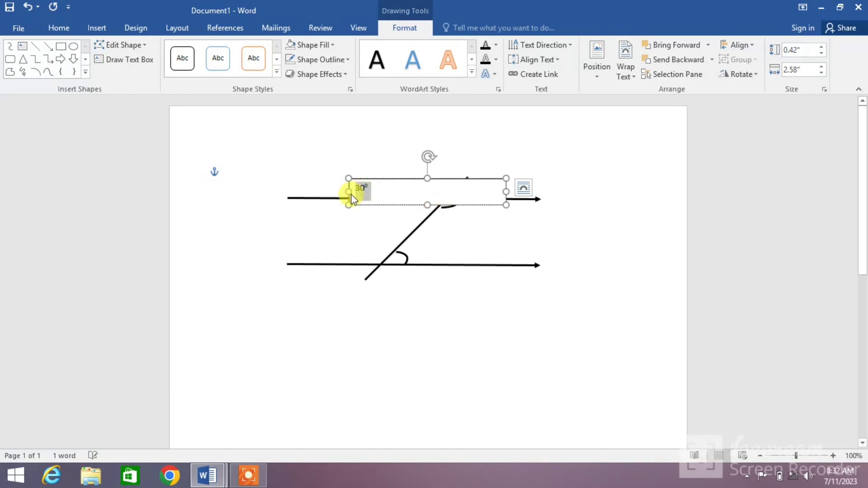
{"action": "left_click", "coordinate": [359, 172]}
{"action": "left_click", "coordinate": [454, 156]}
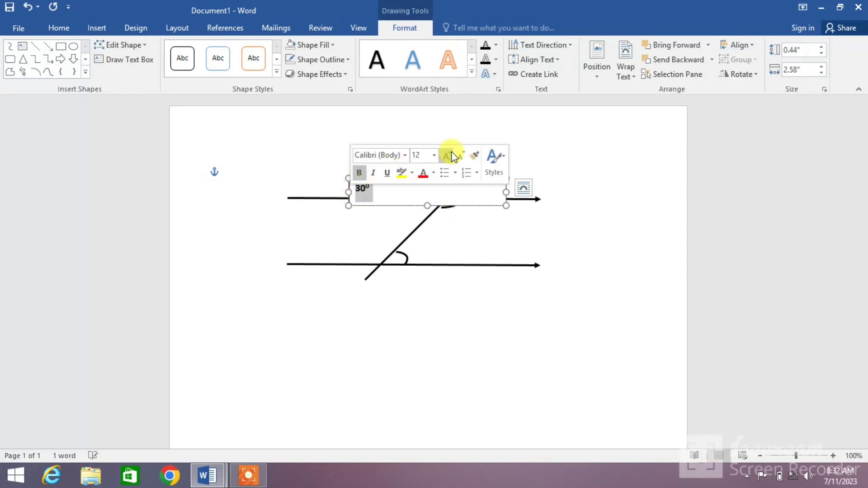
{"action": "left_click", "coordinate": [453, 156]}
{"action": "left_click", "coordinate": [389, 204]}
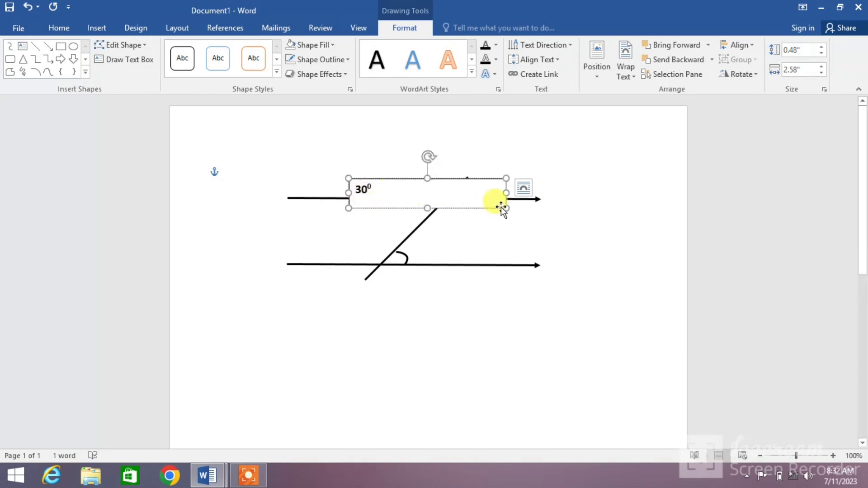
Step: Narrow the 30° text box beside the upper arc and give it no fill
{"action": "left_click_drag", "start_coordinate": [424, 199], "coordinate": [480, 230]}
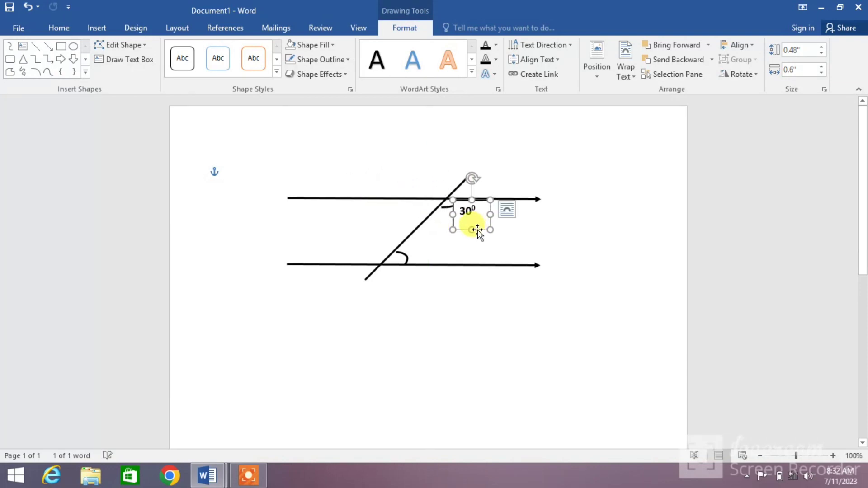
{"action": "left_click", "coordinate": [332, 46]}
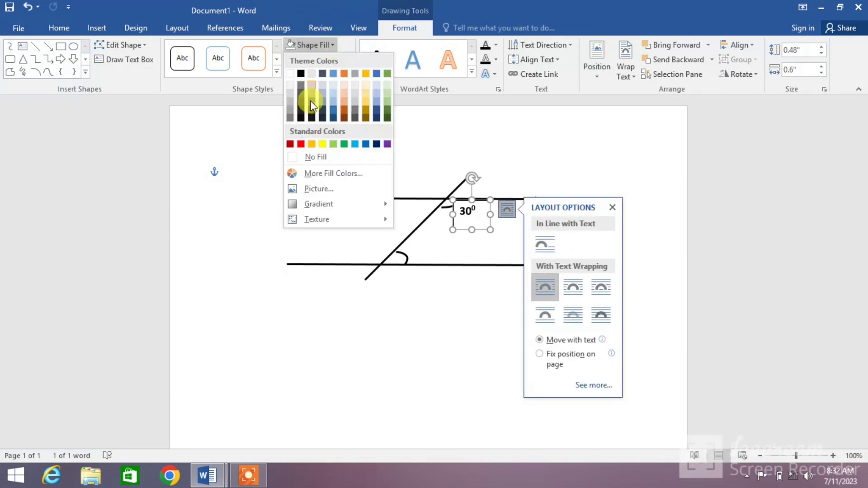
{"action": "left_click", "coordinate": [314, 157]}
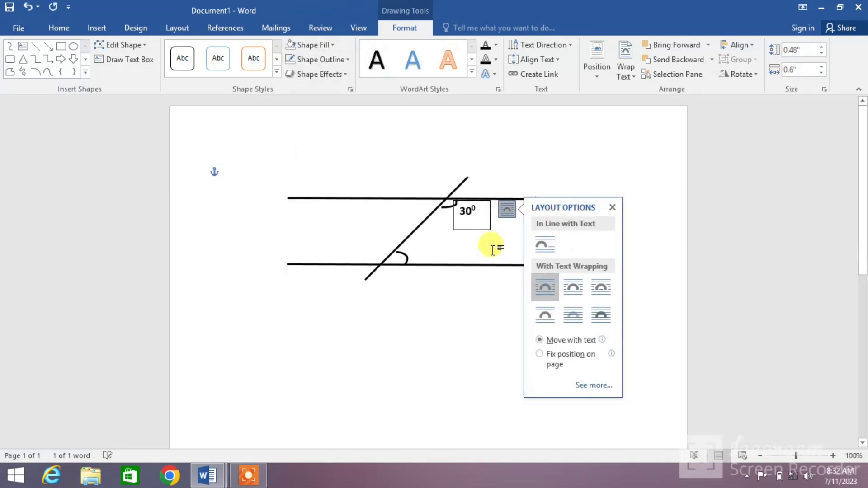
{"action": "left_click", "coordinate": [488, 227]}
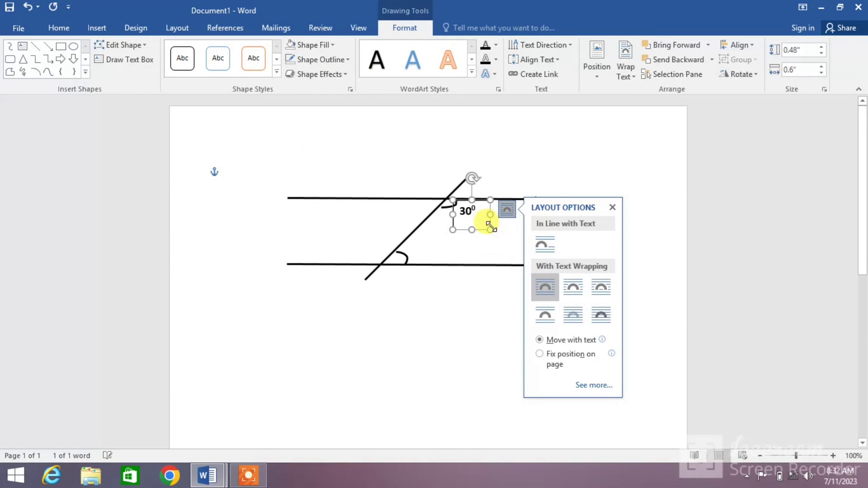
Step: Remove the 30° text box's border with No Outline
{"action": "left_click", "coordinate": [335, 56]}
{"action": "left_click", "coordinate": [334, 57]}
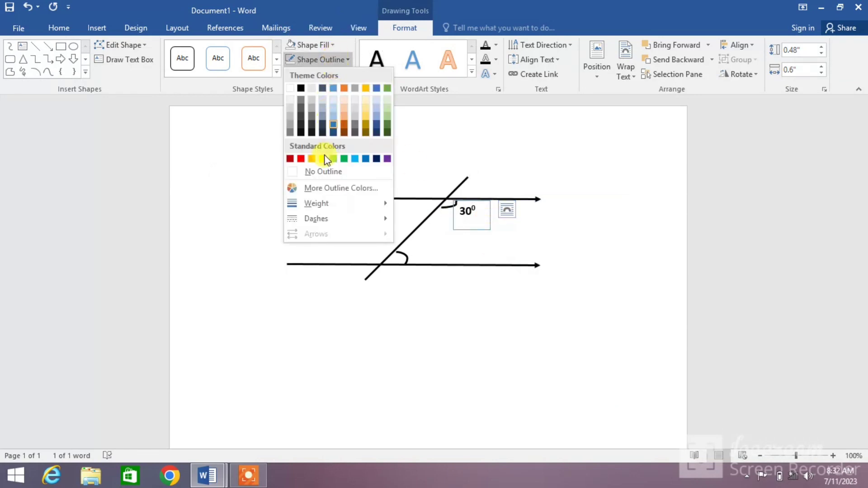
{"action": "left_click", "coordinate": [317, 174]}
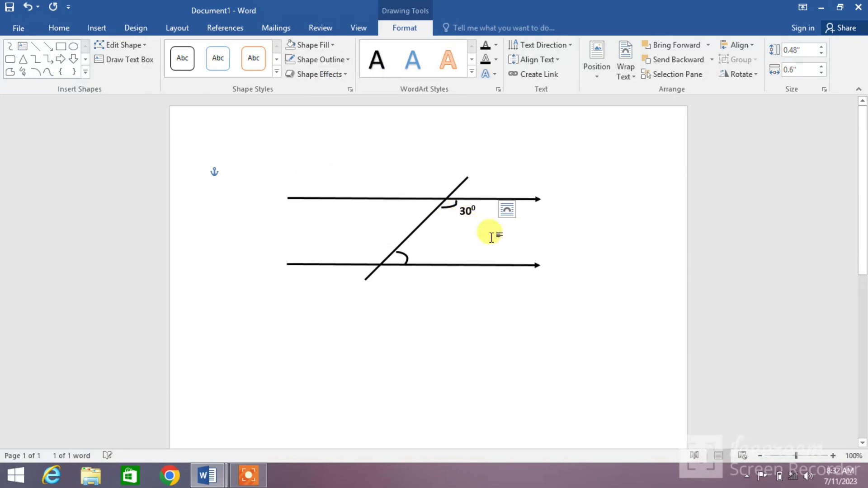
{"action": "left_click", "coordinate": [472, 216]}
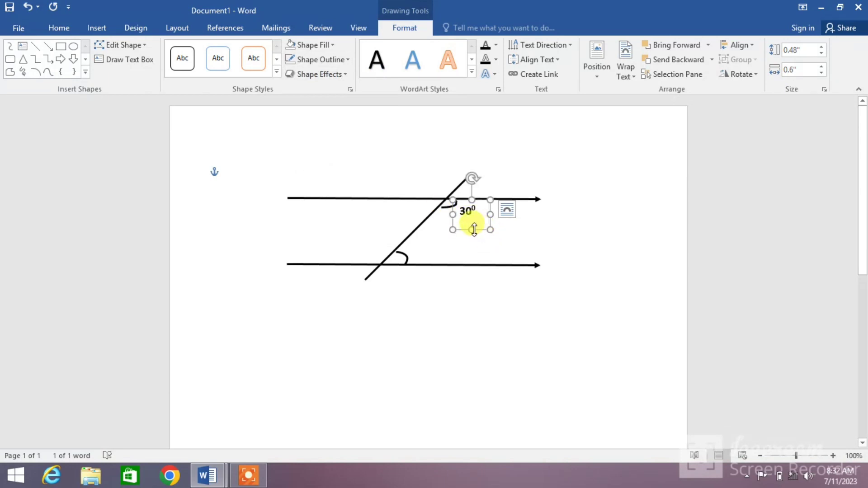
Step: Shorten the 30° text box to 0.42 in and place a duplicate beside the lower angle arc
{"action": "left_click_drag", "start_coordinate": [474, 230], "coordinate": [473, 226]}
{"action": "key", "text": "ctrl+c"}
{"action": "key", "text": "ctrl+v"}
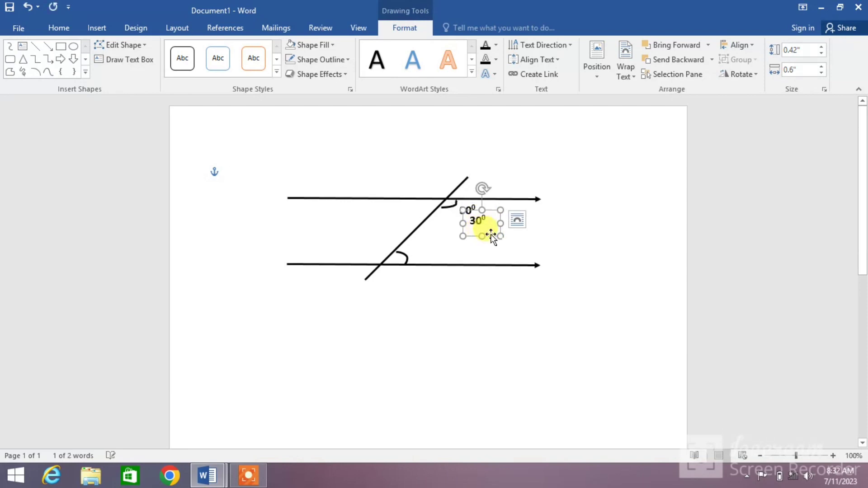
{"action": "left_click_drag", "start_coordinate": [488, 235], "coordinate": [430, 270]}
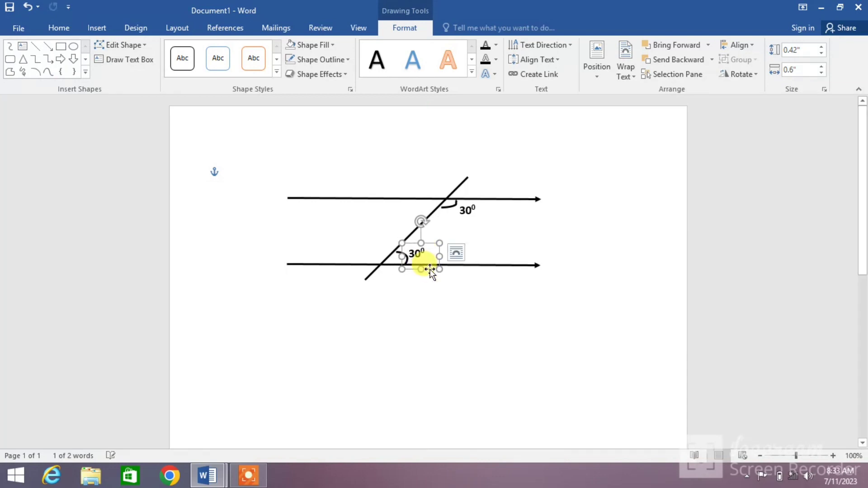
{"action": "left_click", "coordinate": [548, 239]}
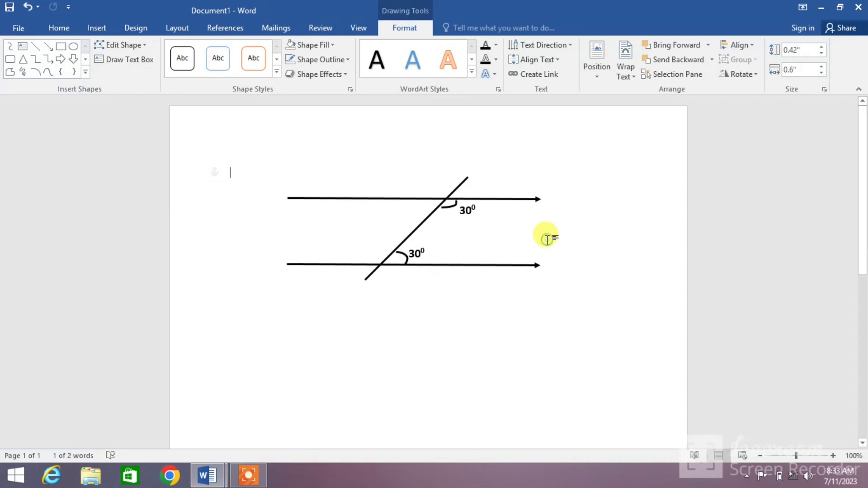